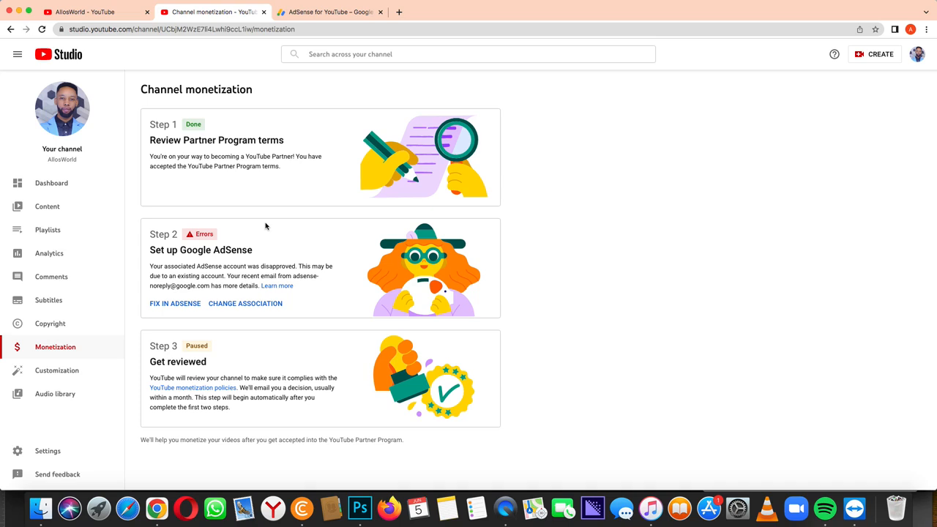
- On the AdSense for YouTube page, confirm the AdSense Program Policies and resubmit the disapproved account
click(180, 306)
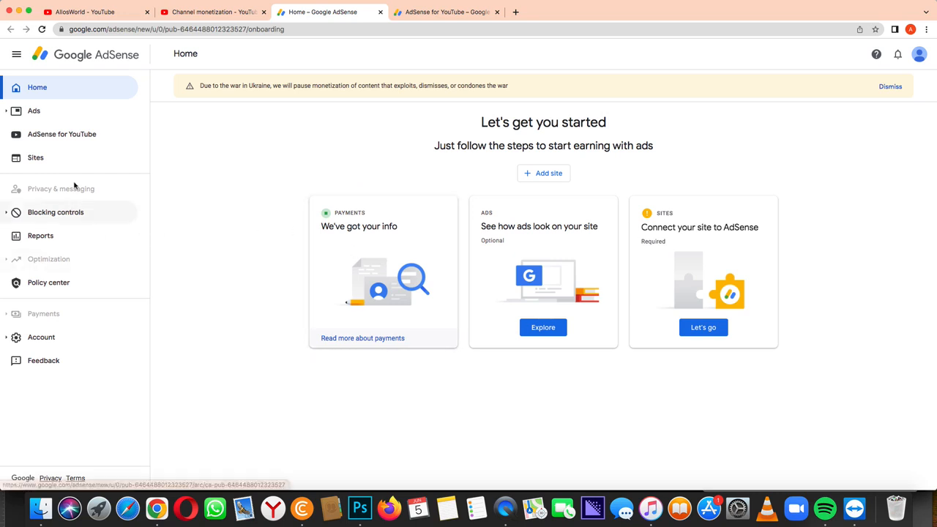
click(68, 139)
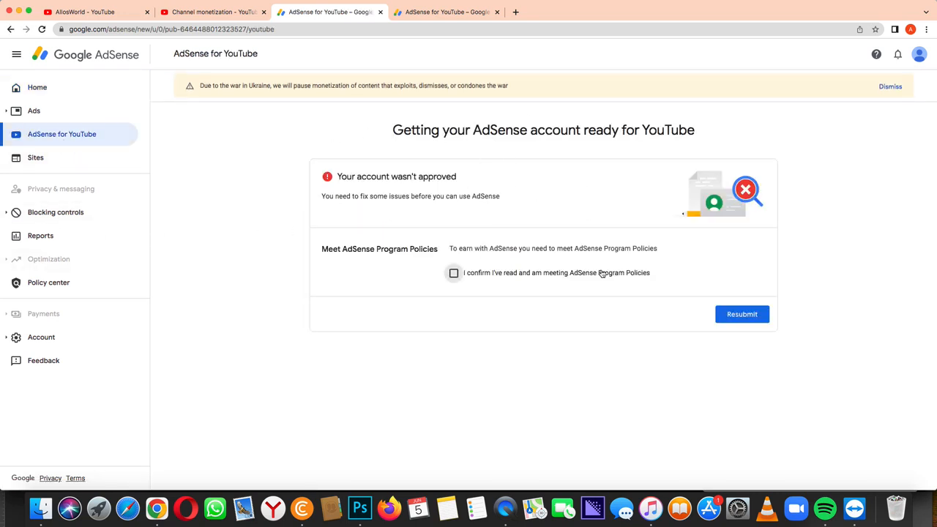
click(453, 274)
click(740, 318)
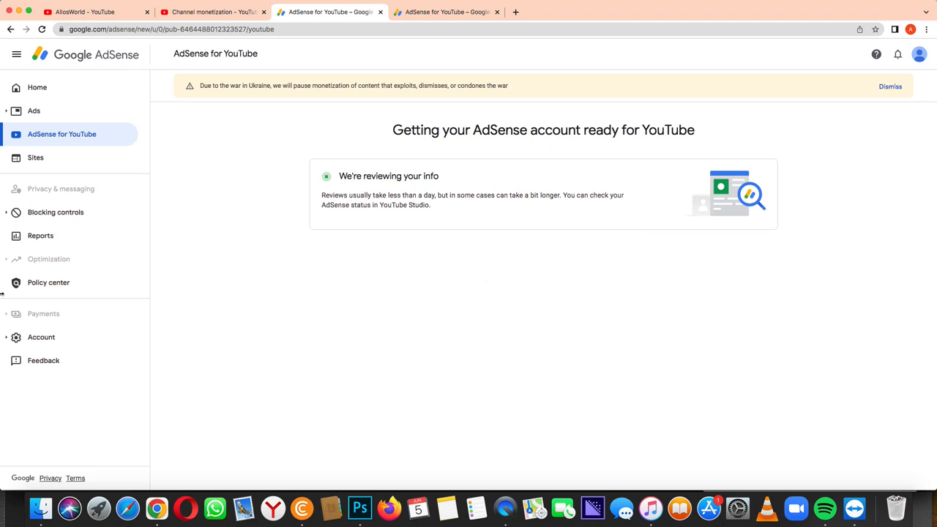
- Close the AdSense account from Account information: tick both earnings acknowledgements, choose Other, accept the Terms
click(40, 341)
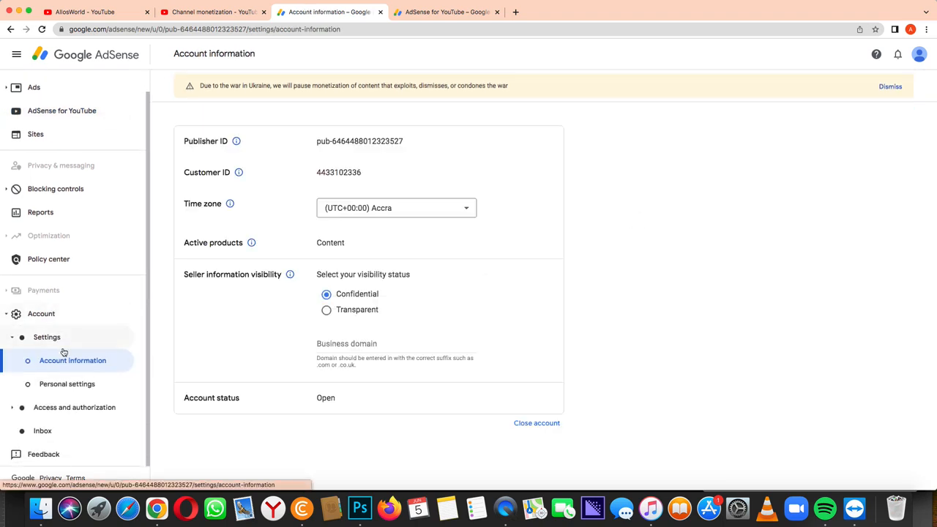
click(535, 424)
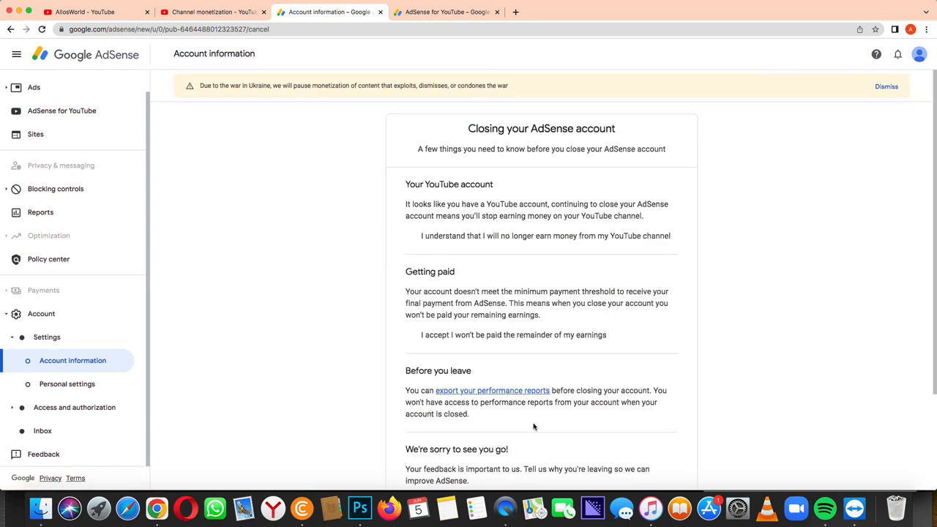
click(411, 291)
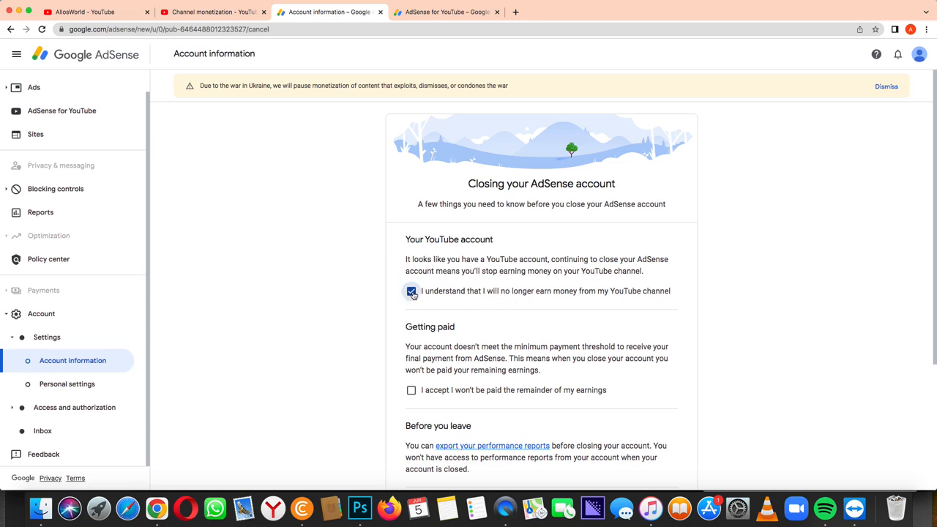
scroll(413, 300, down, 1)
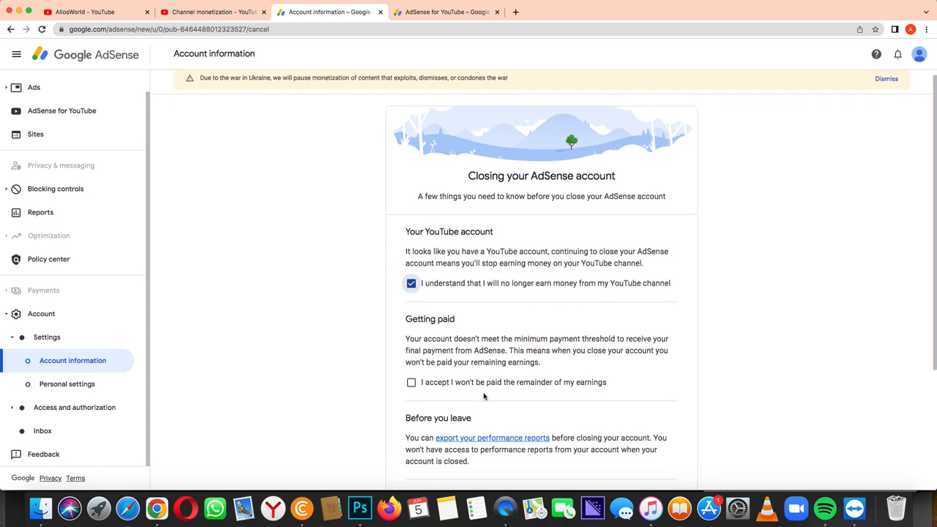
click(411, 382)
scroll(461, 395, down, 5)
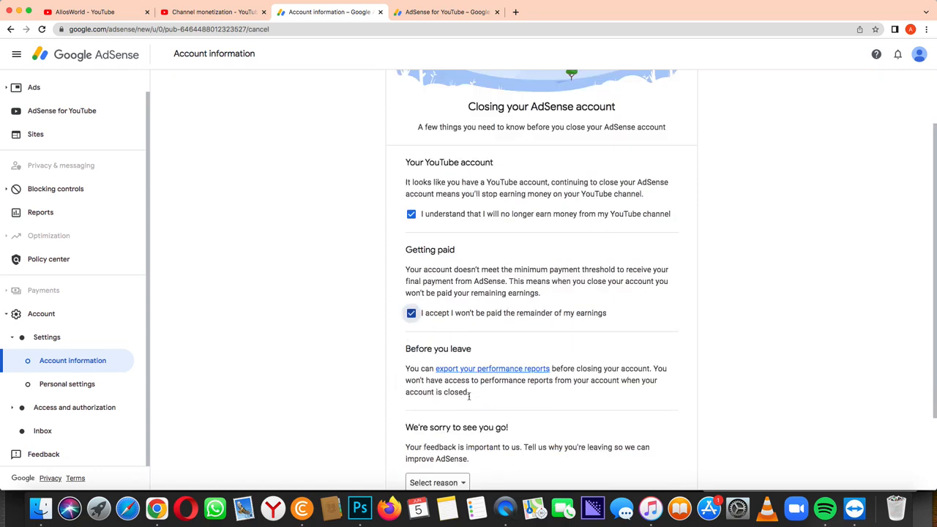
click(442, 381)
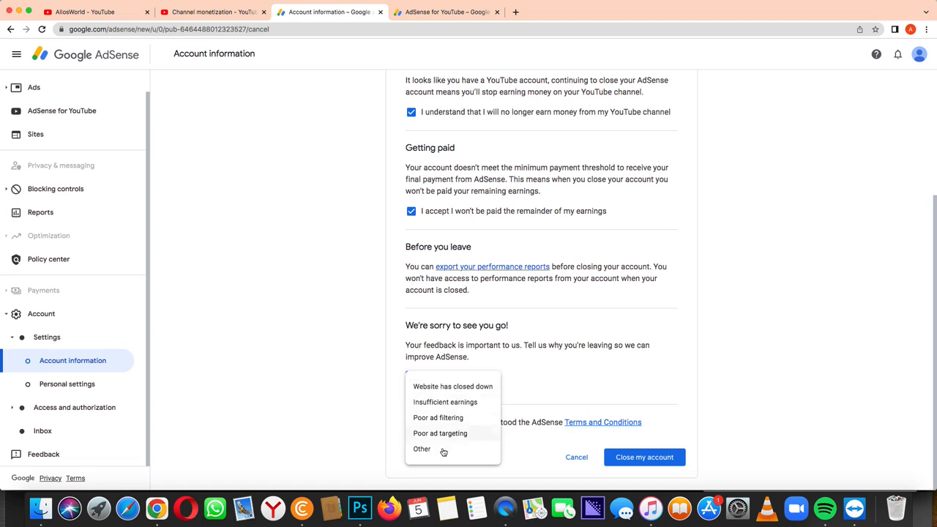
click(432, 451)
click(411, 424)
click(643, 458)
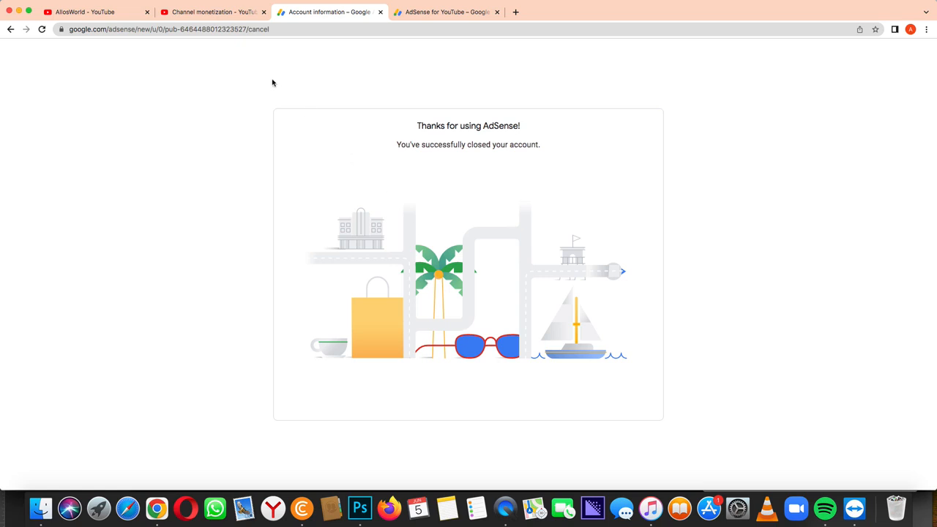
- Switch back to the YouTube Studio Channel monetization browser tab
click(194, 17)
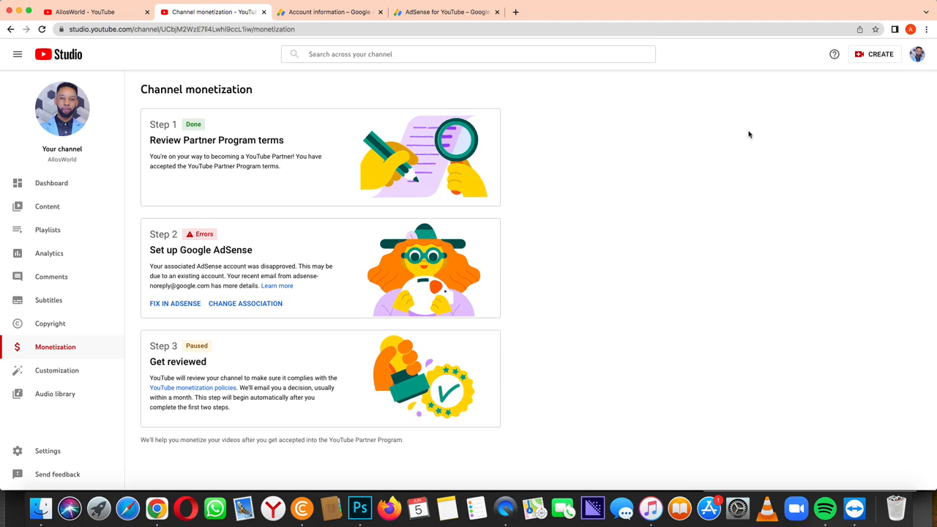
- Open another Chrome profile's window from the Other profiles list in the profile menu
click(910, 29)
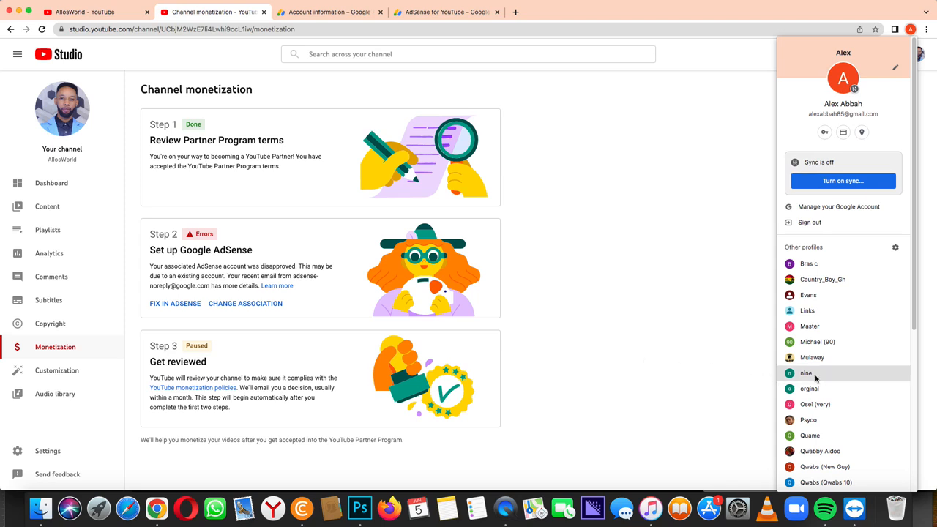
scroll(832, 382, down, 1)
scroll(833, 383, down, 6)
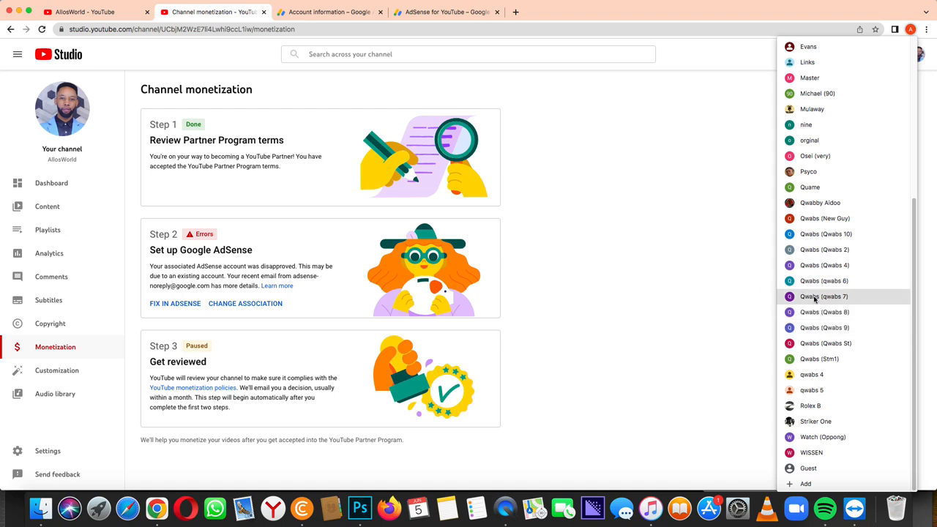
click(814, 298)
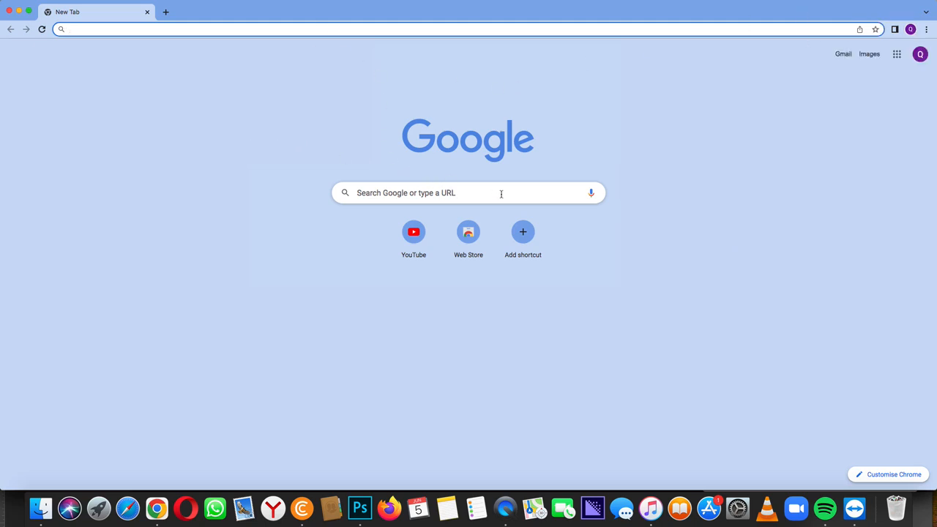
- Check which Google account this profile uses, then launch Gmail from the Google apps grid
click(920, 55)
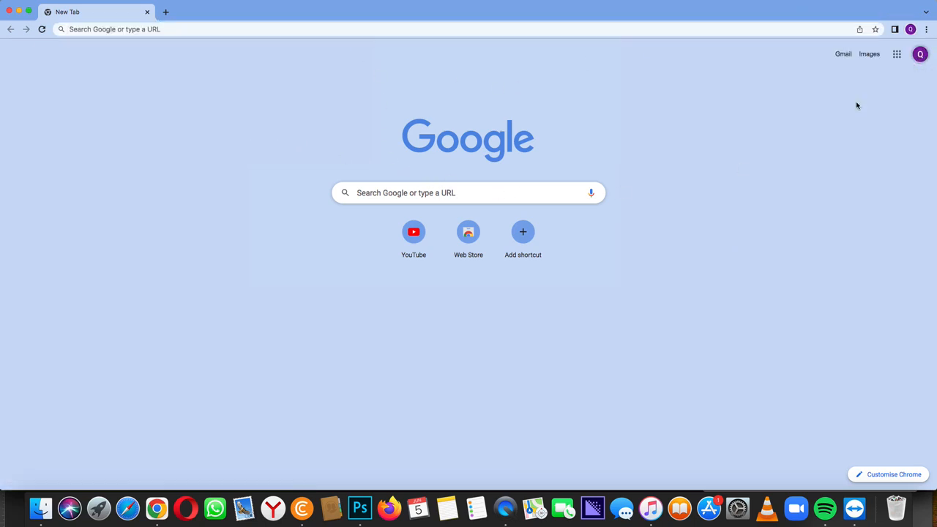
click(897, 54)
scroll(819, 183, down, 3)
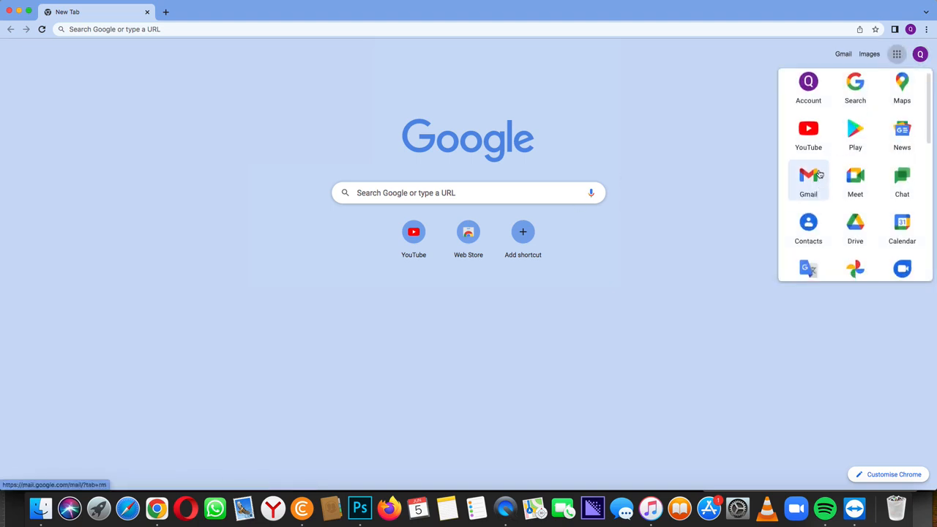
scroll(820, 179, down, 5)
scroll(821, 180, up, 6)
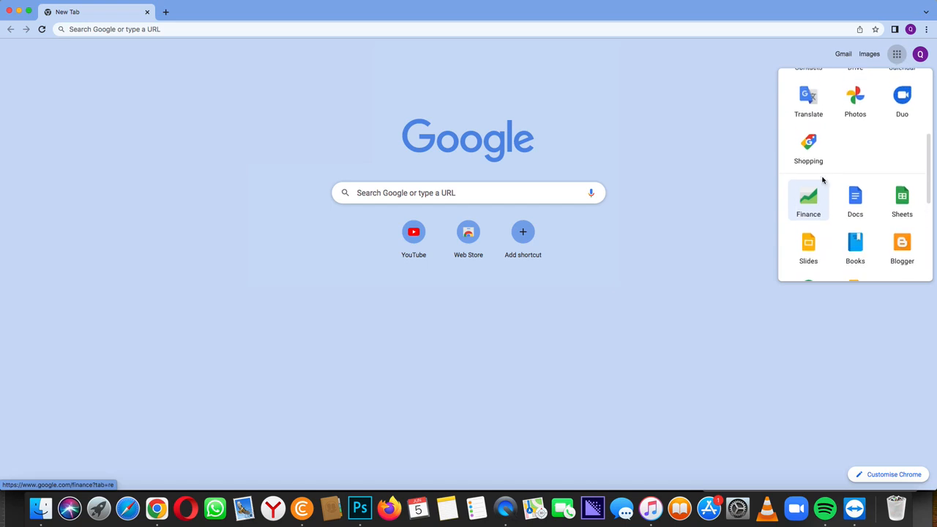
scroll(821, 175, up, 1)
click(810, 129)
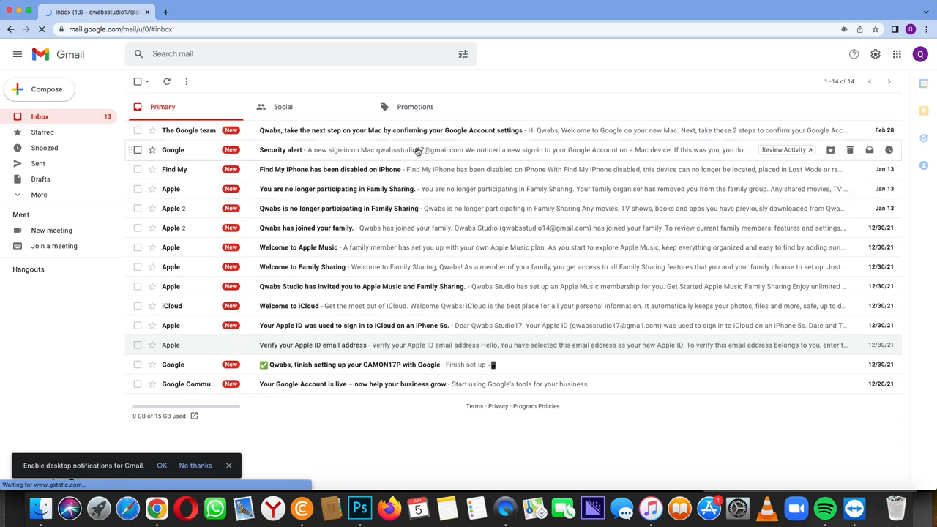
- Copy this Gmail account's e-mail address from the account details panel
click(920, 55)
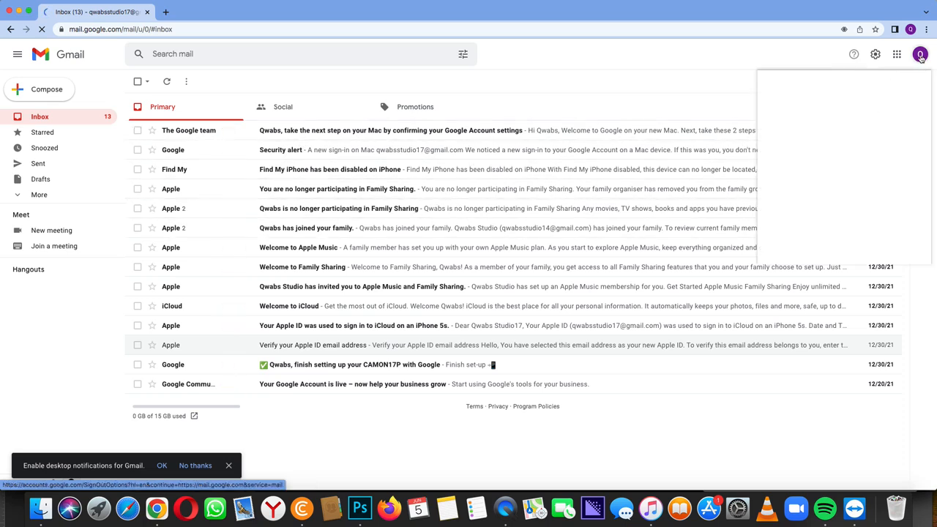
drag(799, 141, 887, 142)
right_click(880, 146)
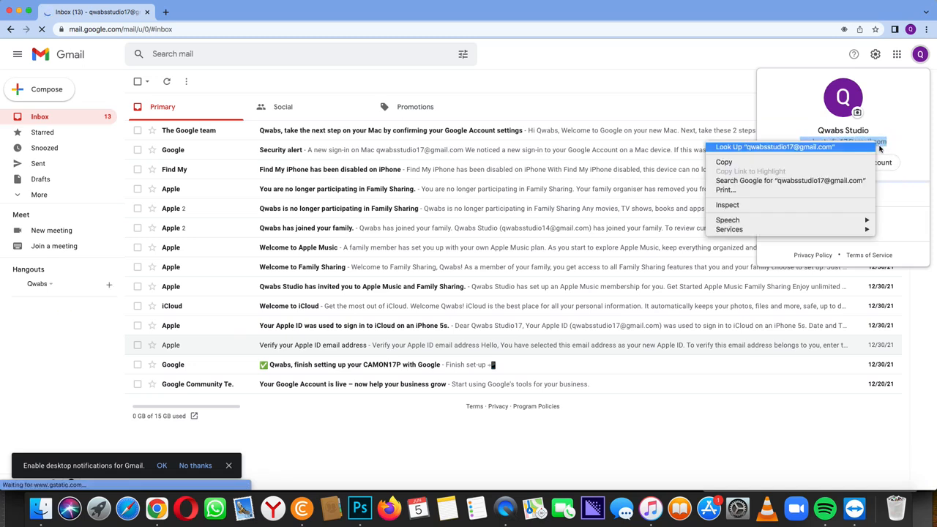
click(789, 162)
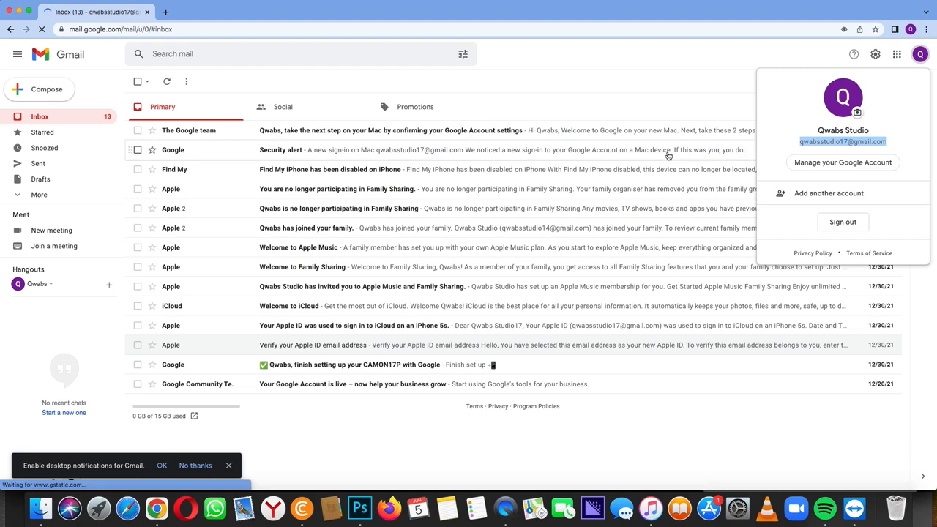
- Switch back to the channel owner's Chrome profile window showing Channel monetization
click(910, 30)
scroll(828, 322, down, 10)
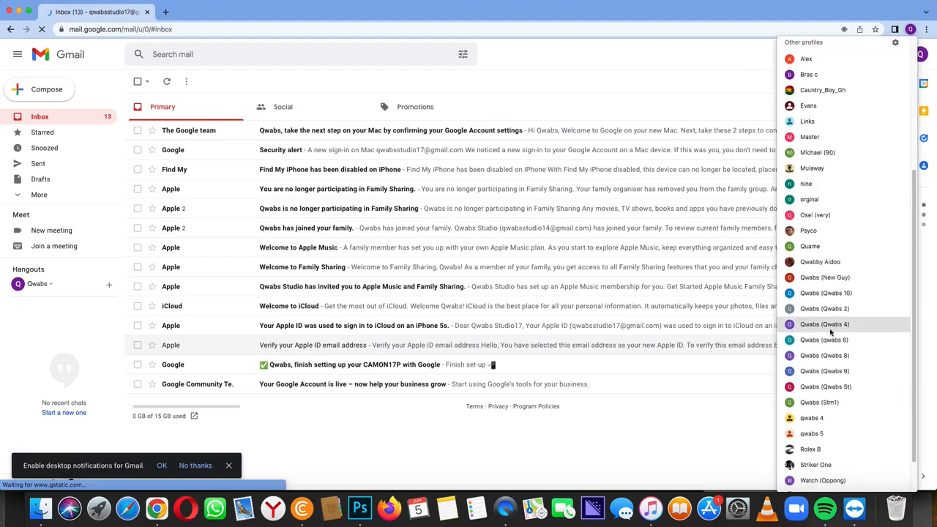
scroll(831, 337, up, 10)
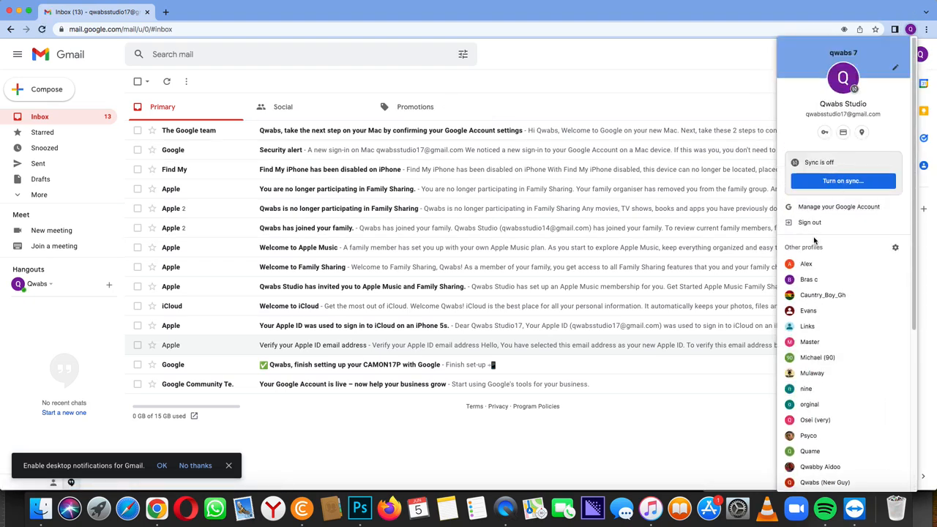
click(801, 268)
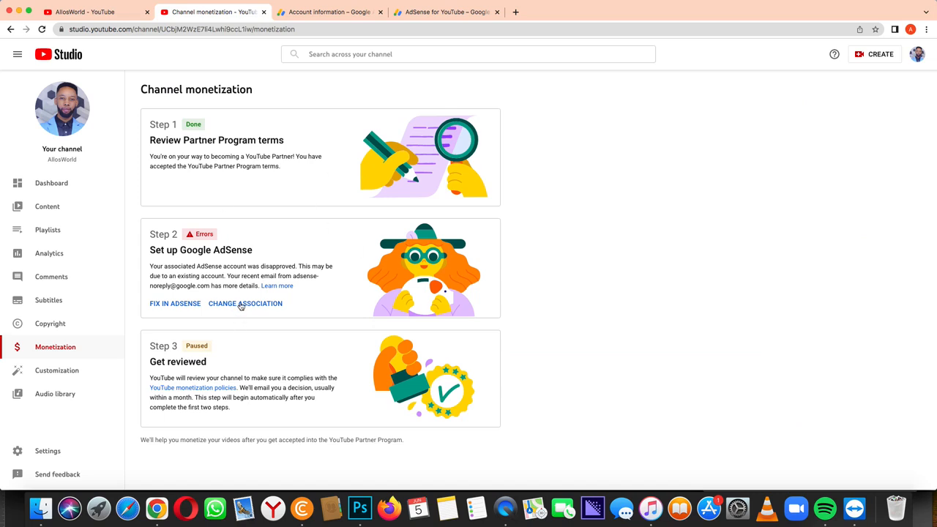
- Choose CHANGE ASSOCIATION for the AdSense link and proceed through the Verify it's you dialog
click(242, 304)
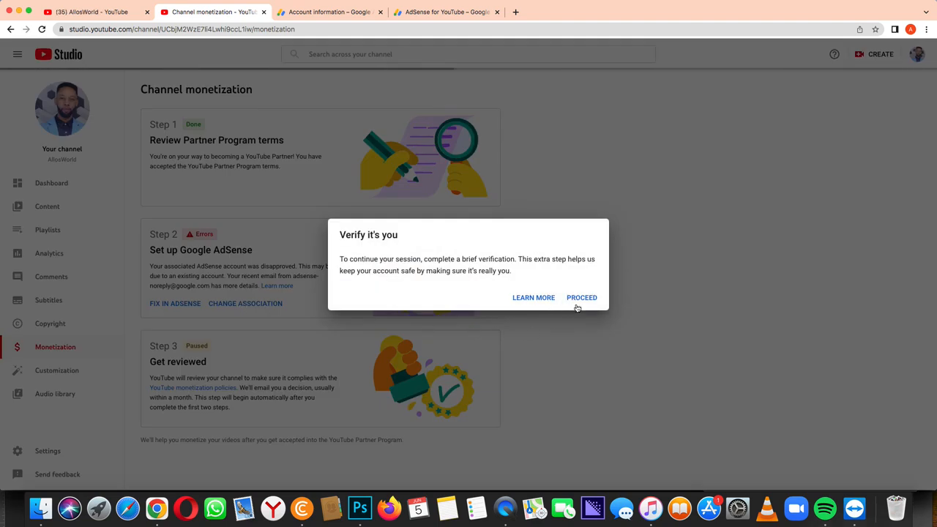
click(582, 298)
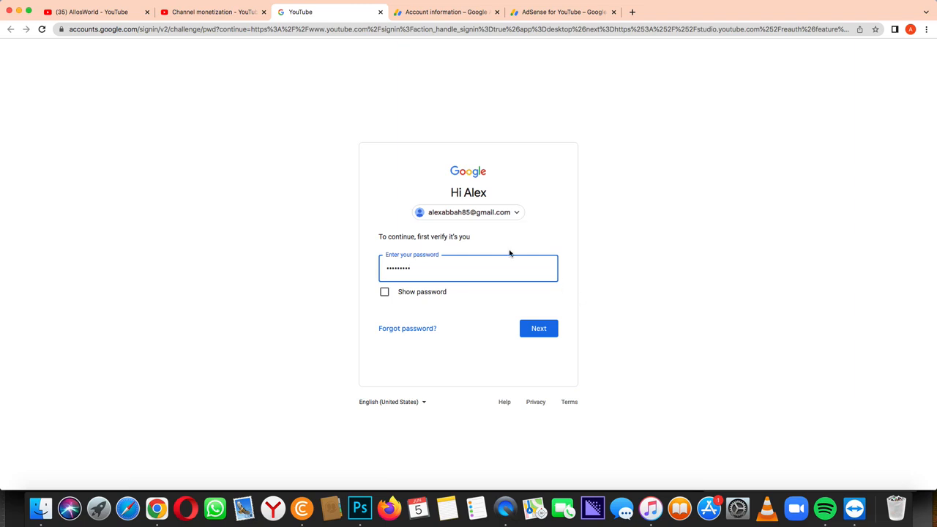
- Submit the entered account password to complete Google's identity check
key(Return)
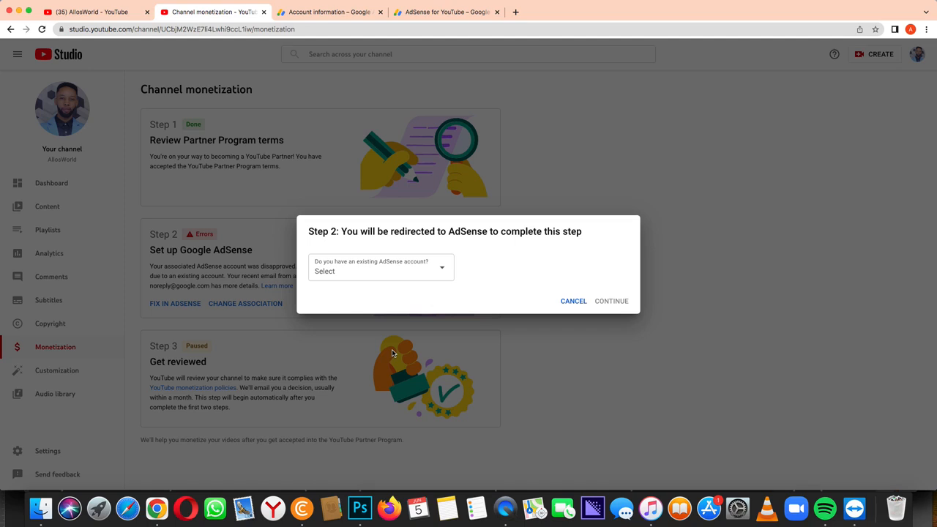
- Answer 'No, I don't have an existing AdSense account' in the Step 2 dialog and continue to AdSense
click(396, 277)
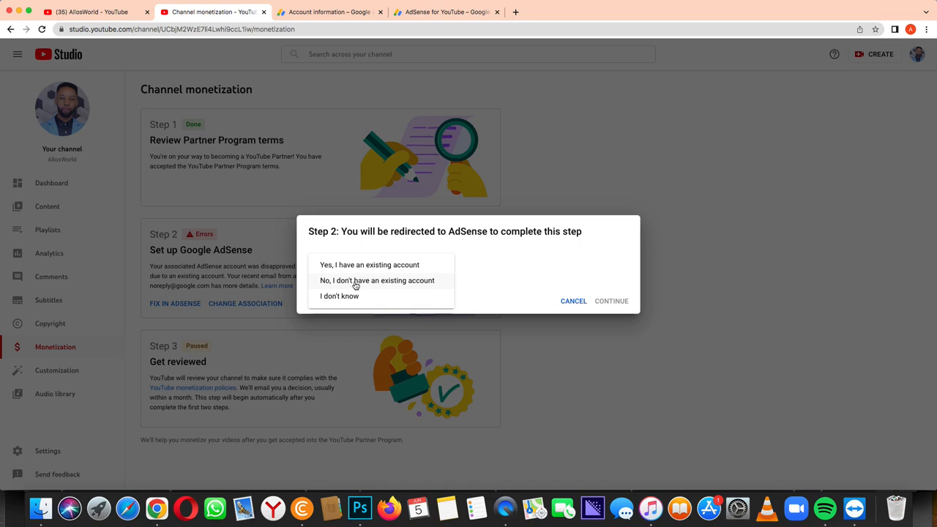
click(356, 283)
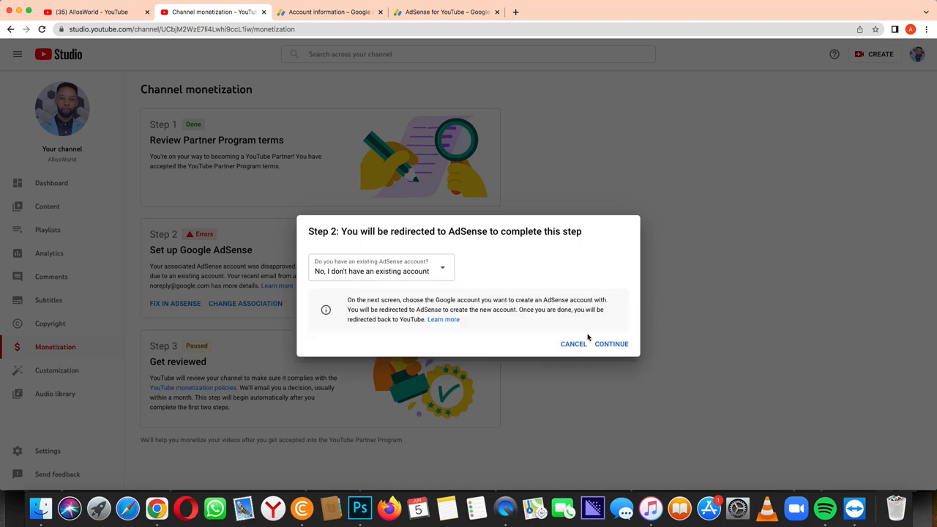
click(611, 344)
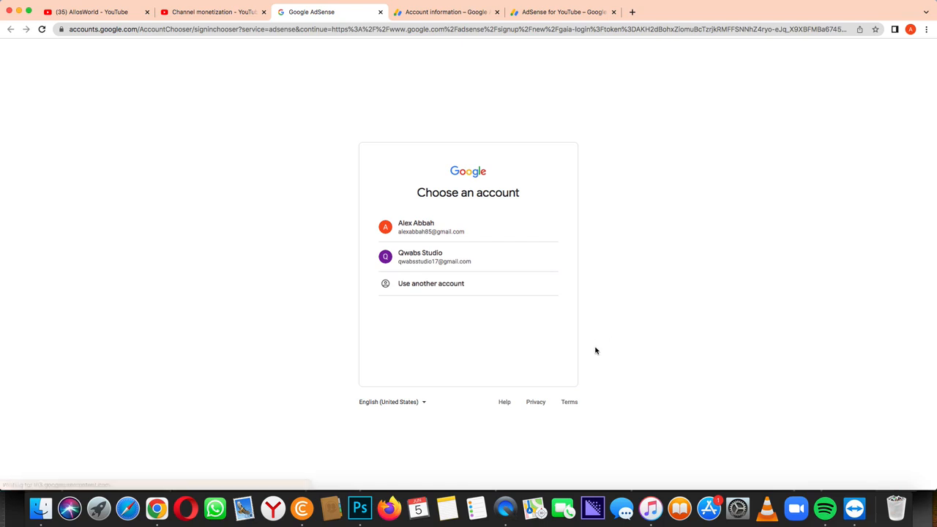
- Sign up with the second listed Google account and opt in to customized help and suggestions
click(453, 262)
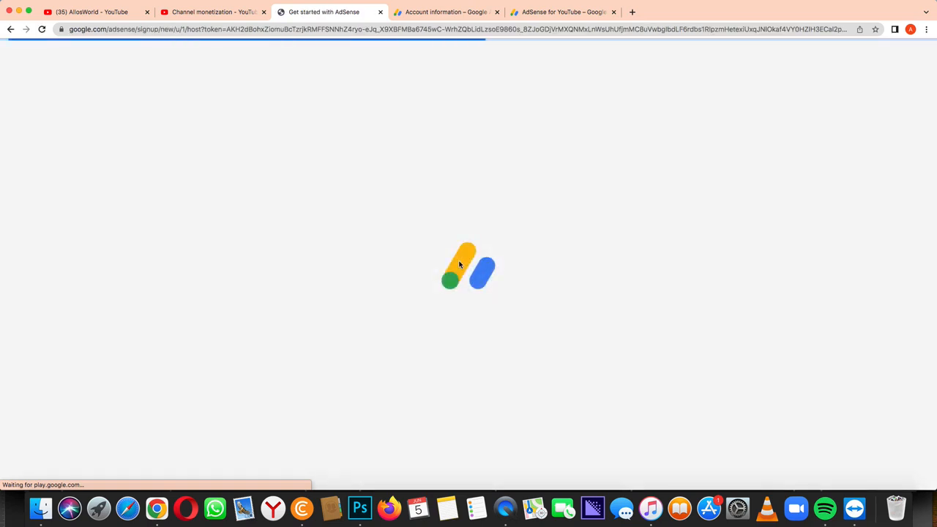
scroll(459, 265, down, 3)
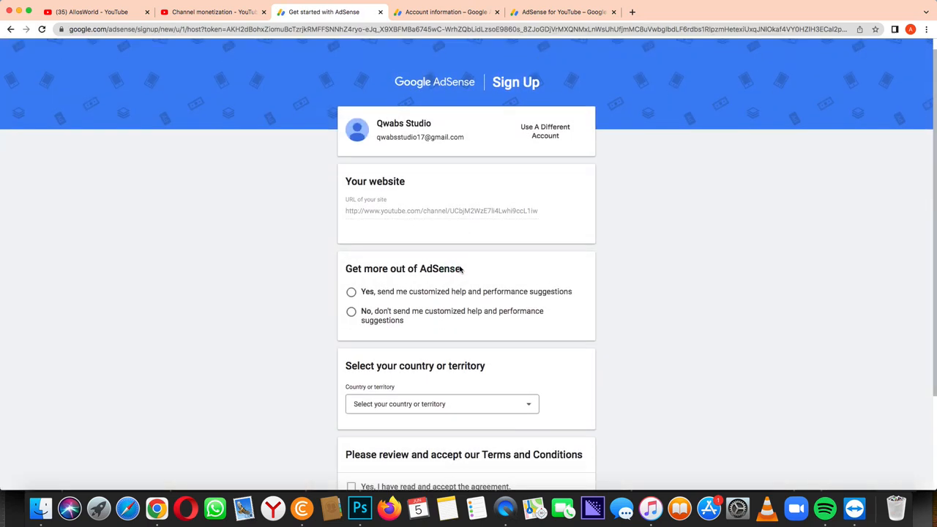
click(351, 220)
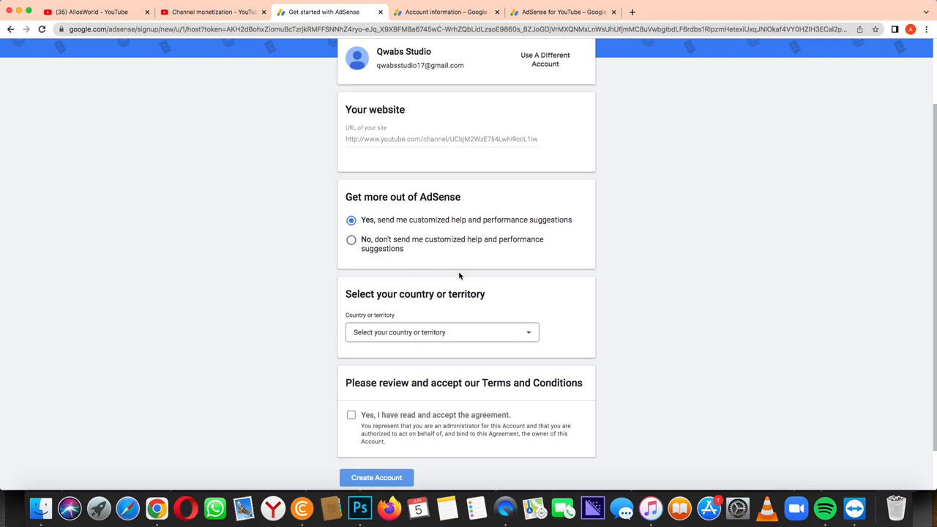
- Select Ghana as the country in the AdSense sign-up form
click(407, 332)
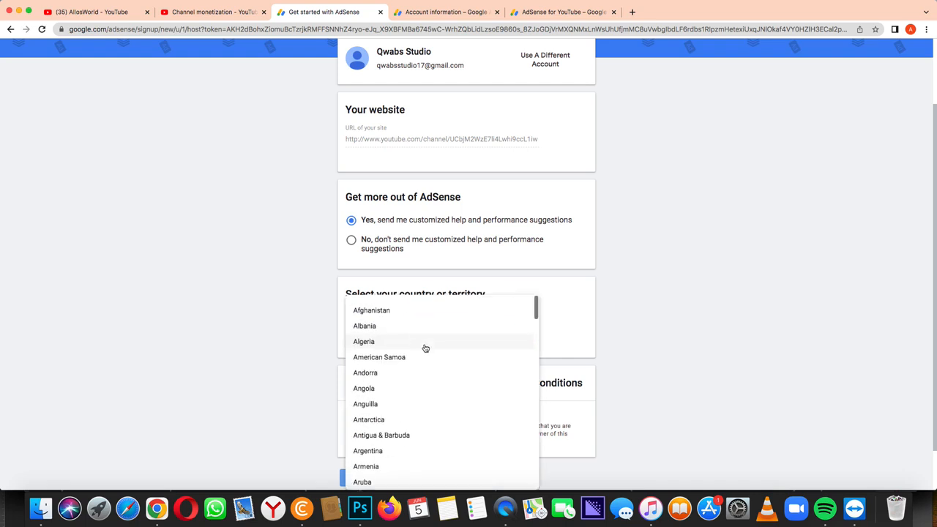
scroll(423, 359, down, 10)
scroll(420, 394, down, 6)
scroll(470, 402, up, 5)
scroll(468, 403, up, 8)
scroll(632, 359, down, 1)
scroll(423, 377, down, 1)
scroll(423, 377, down, 8)
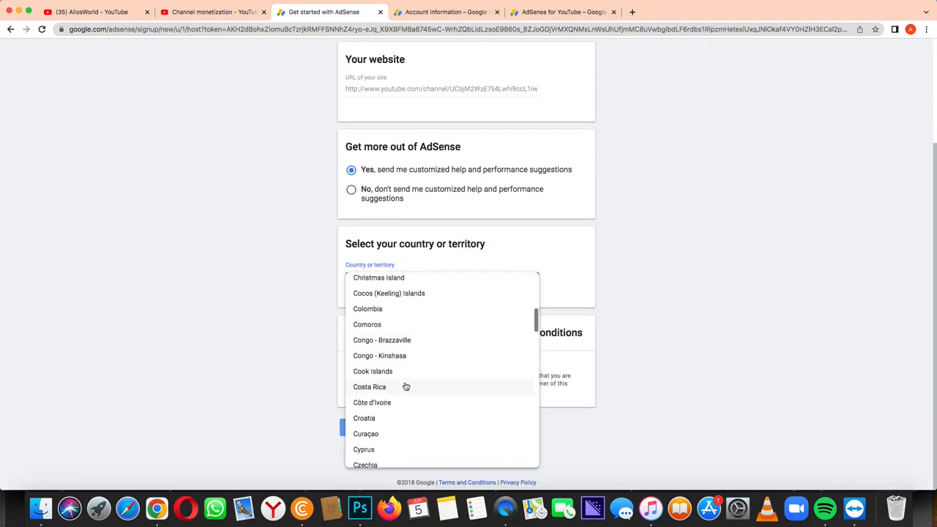
scroll(391, 399, down, 8)
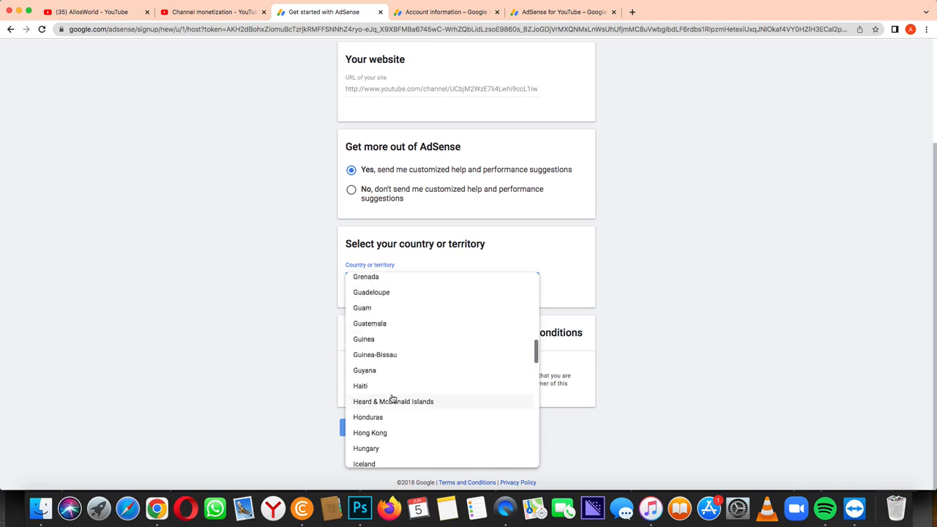
scroll(372, 316, up, 2)
scroll(372, 316, up, 2)
click(372, 319)
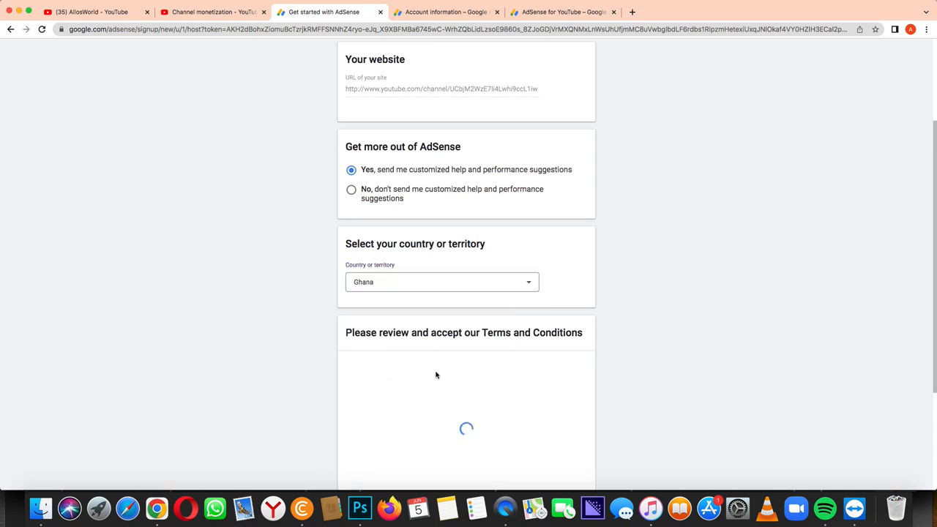
- Accept the AdSense Terms and Conditions and create the account
scroll(558, 389, down, 4)
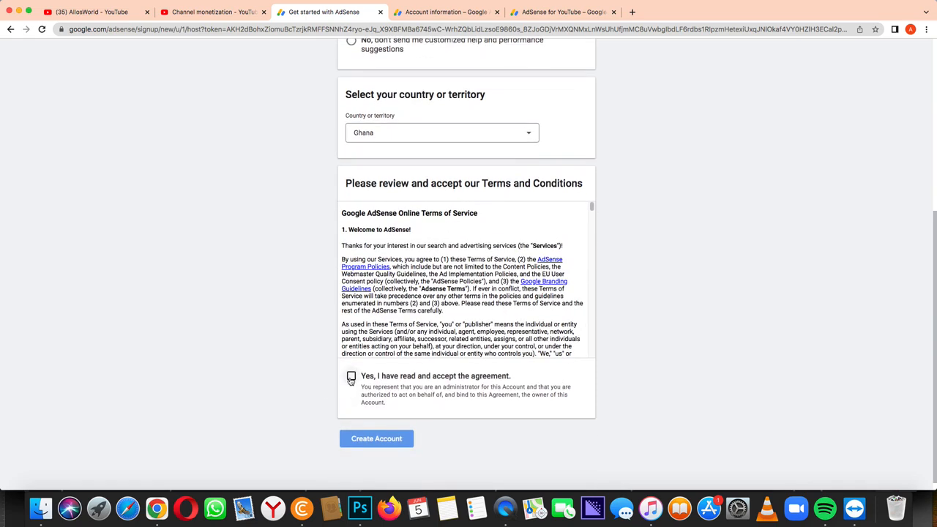
click(350, 378)
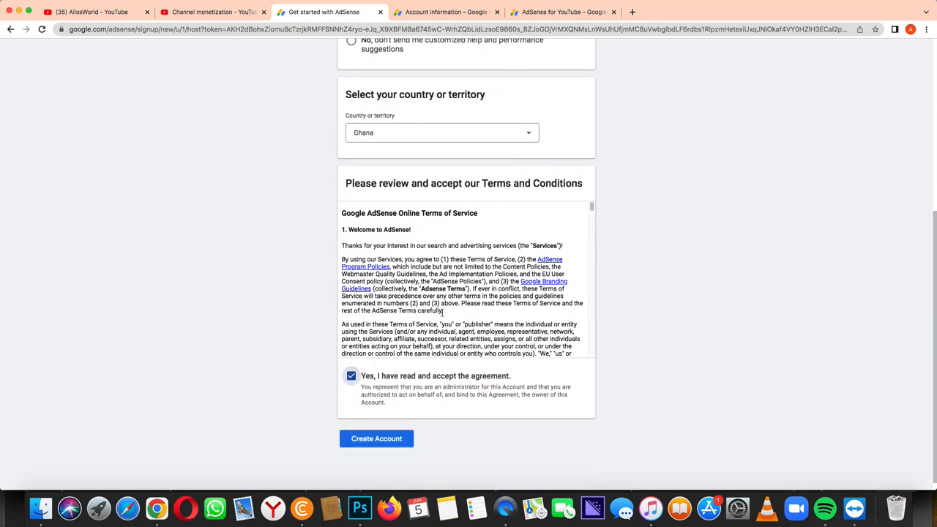
scroll(442, 312, down, 10)
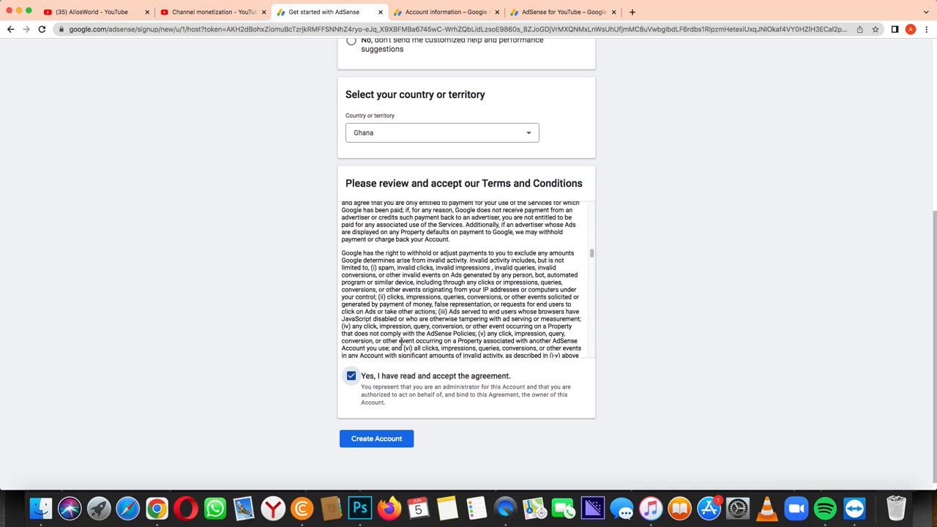
click(383, 442)
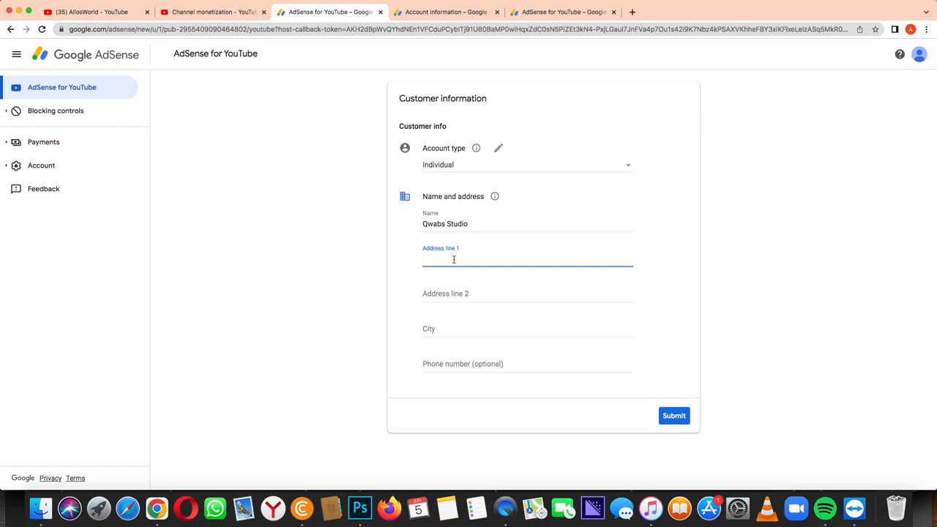
- Enter the postal address in Address line 1 and Address line 2, fixing typos
text(a)
key(BackSpace)
click(462, 294)
text(Adun)
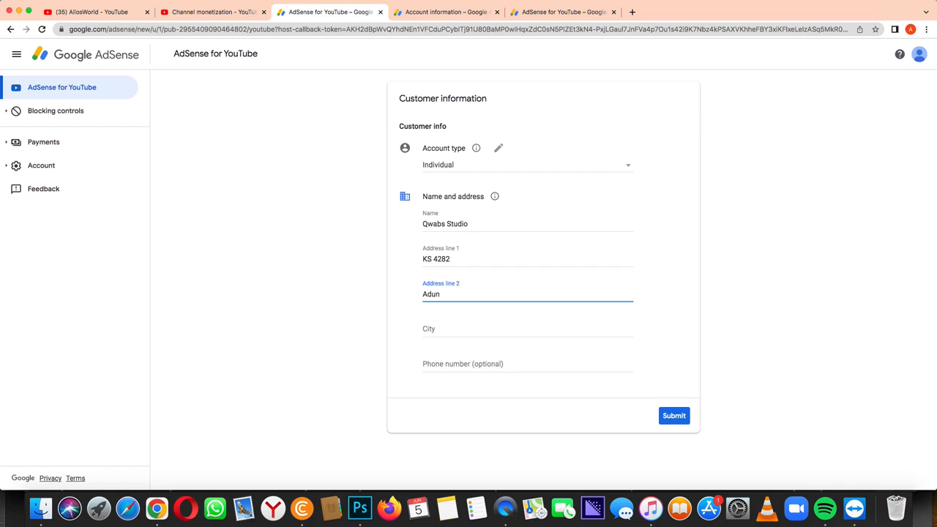
key(BackSpace)
text(m ku)
key(BackSpace)
key(BackSpace)
key(BackSpace)
- Enter the city, leave the phone number empty, and submit the customer information
click(465, 330)
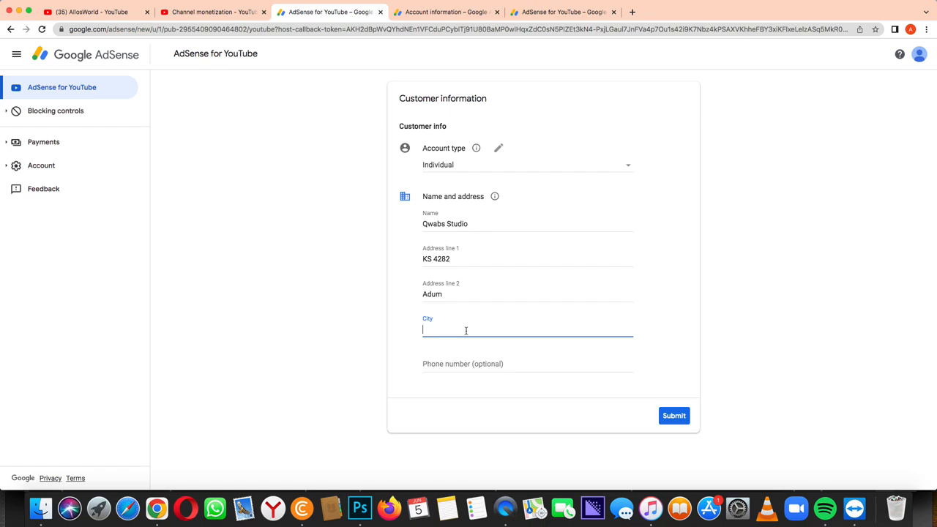
text(kumasi)
click(481, 365)
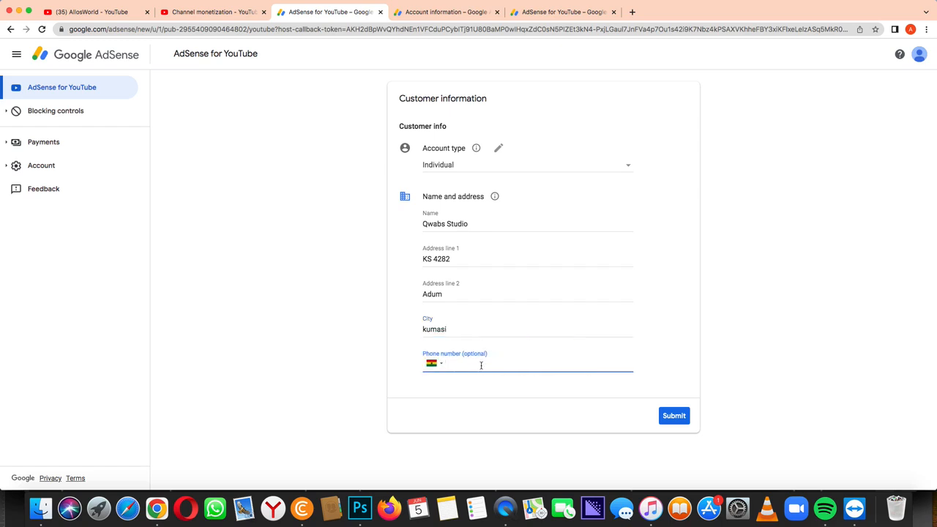
click(701, 371)
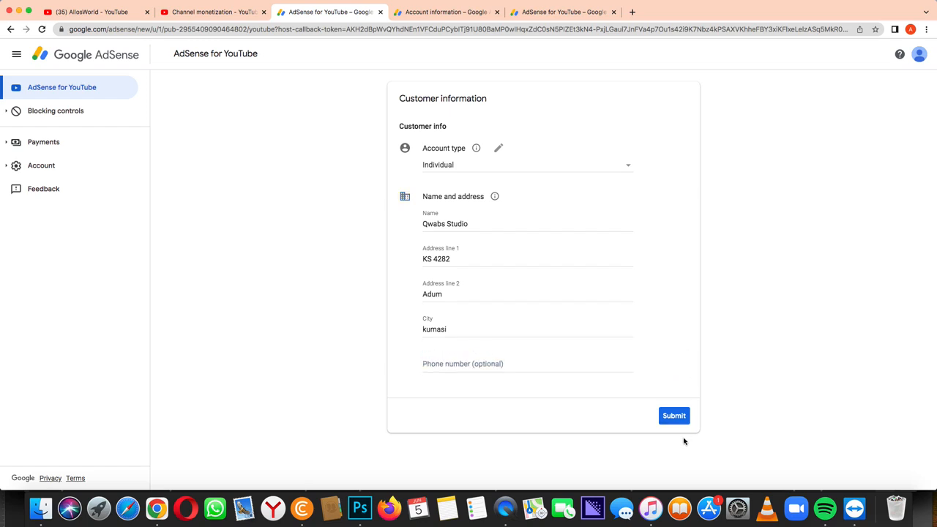
click(674, 417)
click(674, 415)
- Submit the AdSense customer information once more and wait for the signup to complete
click(674, 416)
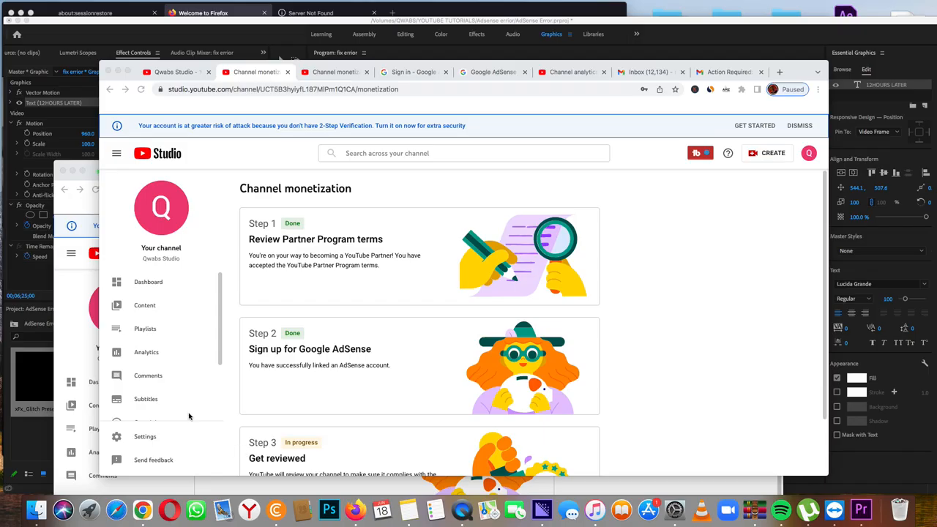
mouse_move(105, 512)
- Bring the browser back and exit full screen on the rejected channel's monetization page
click(132, 489)
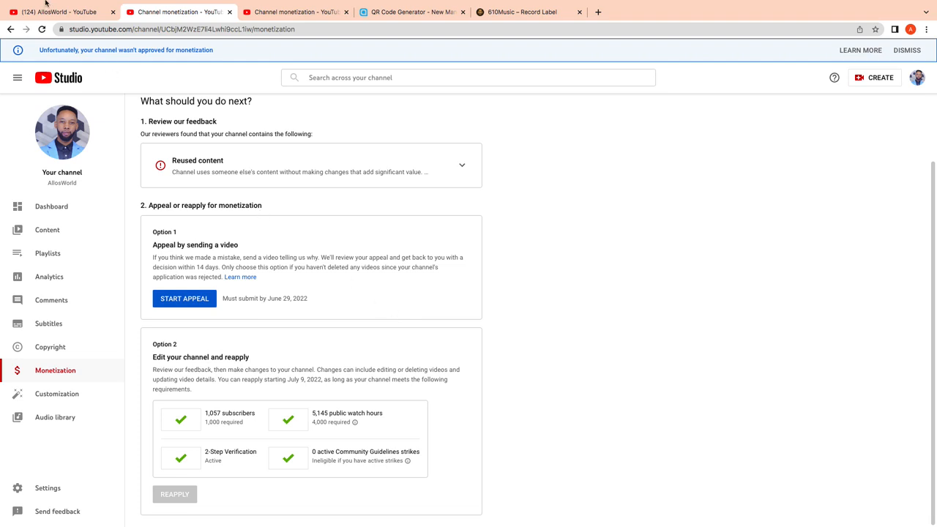
mouse_move(28, 14)
click(28, 17)
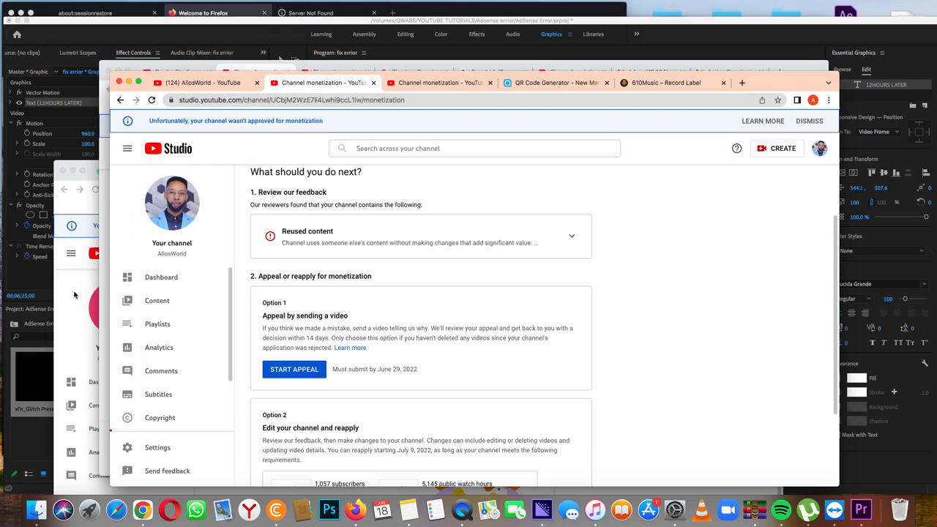
- Switch between the linked and rejected channels' monetization pages, scrolling the rejected one's reapply requirements
click(74, 295)
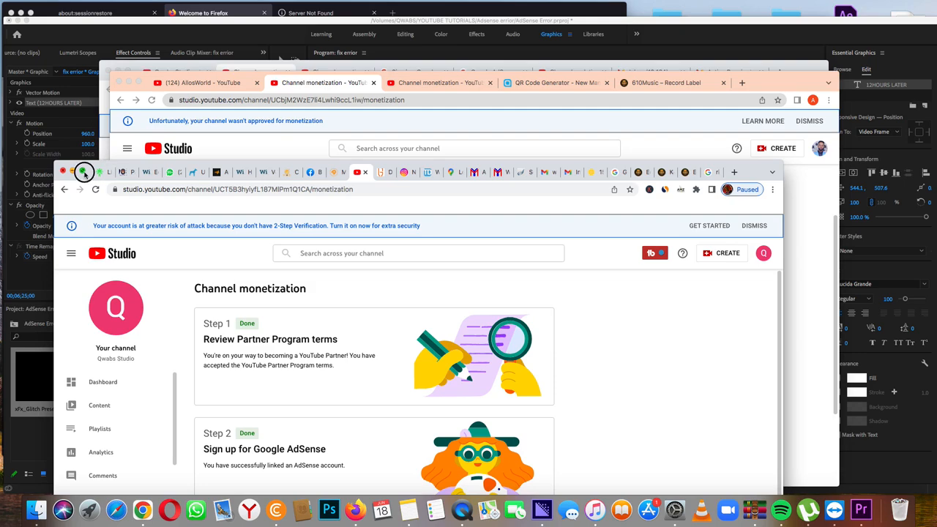
click(84, 172)
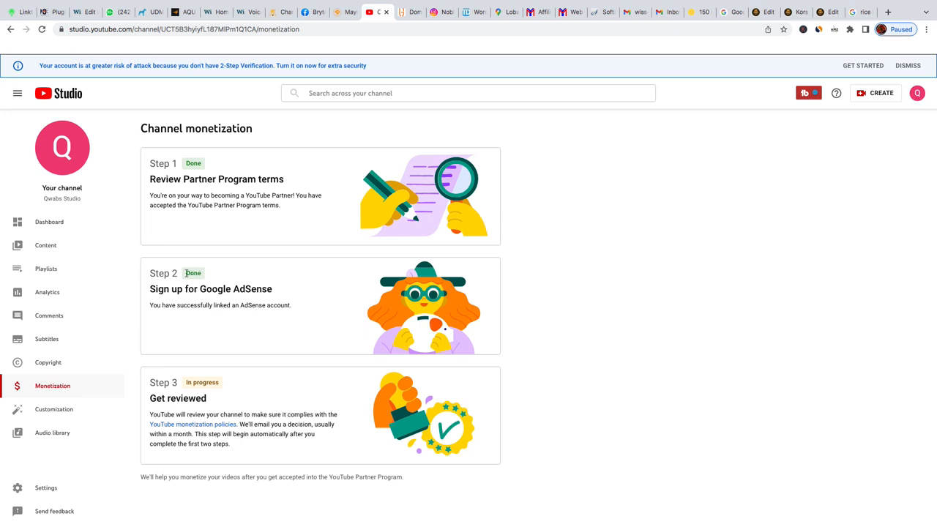
click(28, 17)
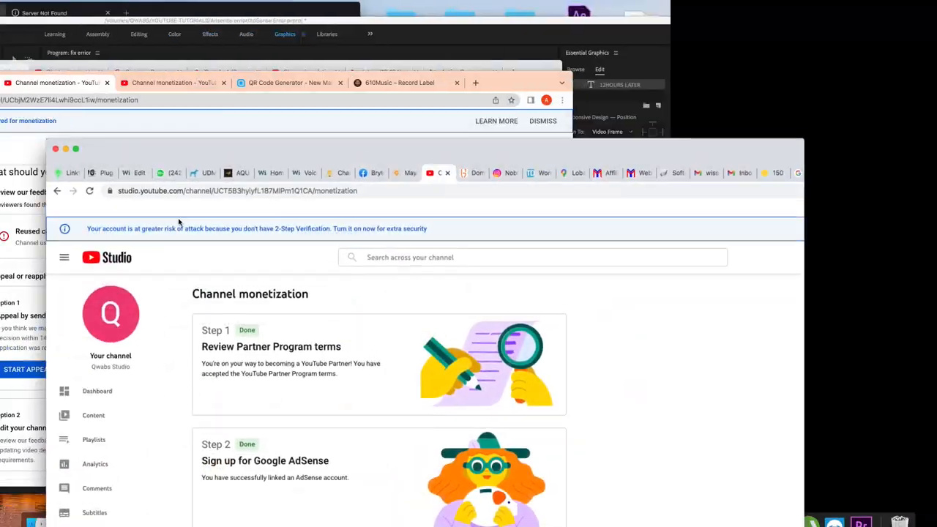
click(292, 148)
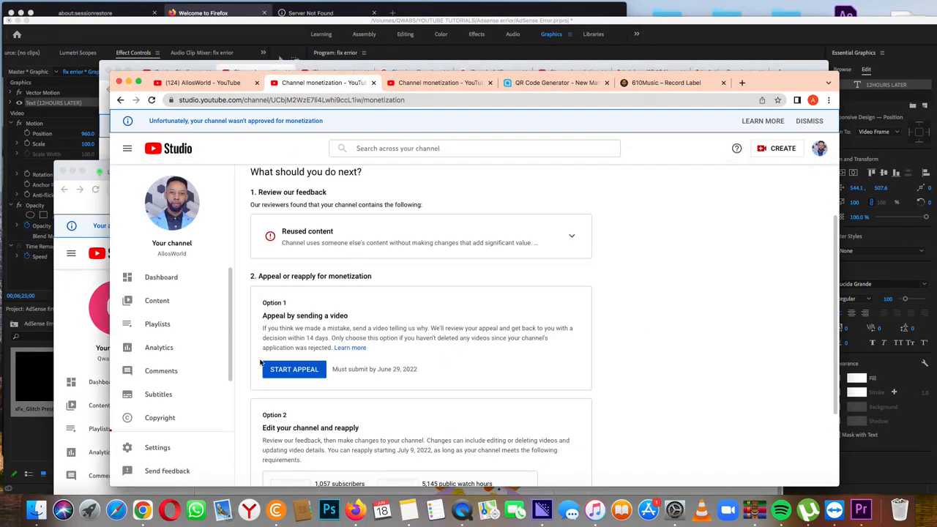
scroll(316, 278, down, 3)
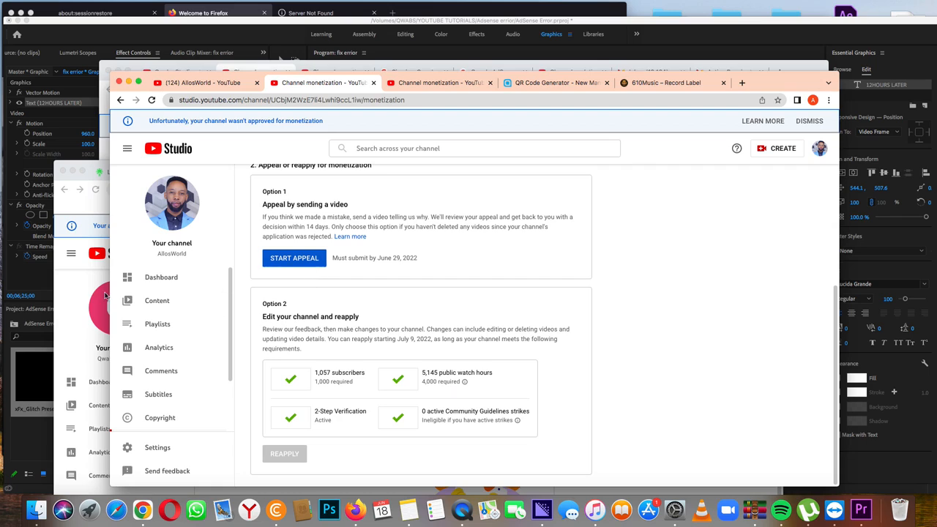
click(77, 305)
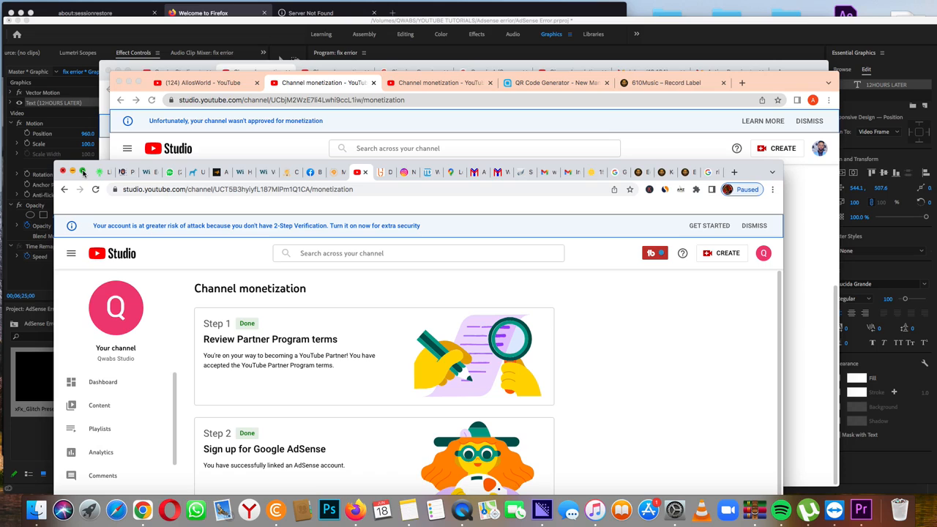
- Make the linked channel's Channel monetization window full screen, showing Steps 1 and 2 Done
click(83, 171)
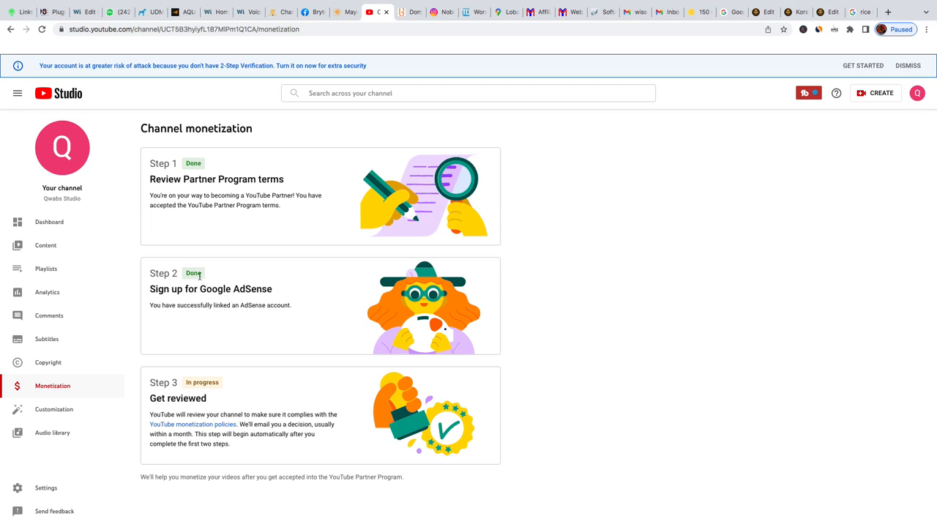
mouse_move(662, 4)
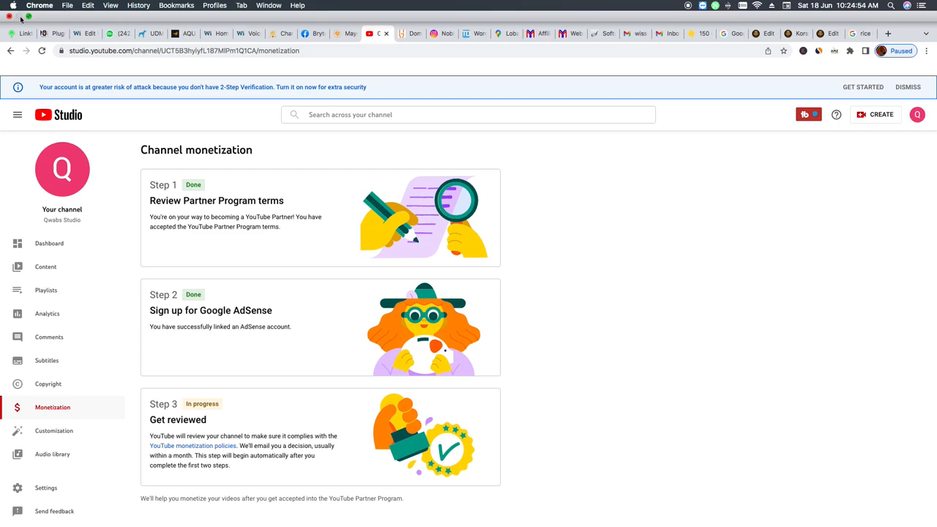